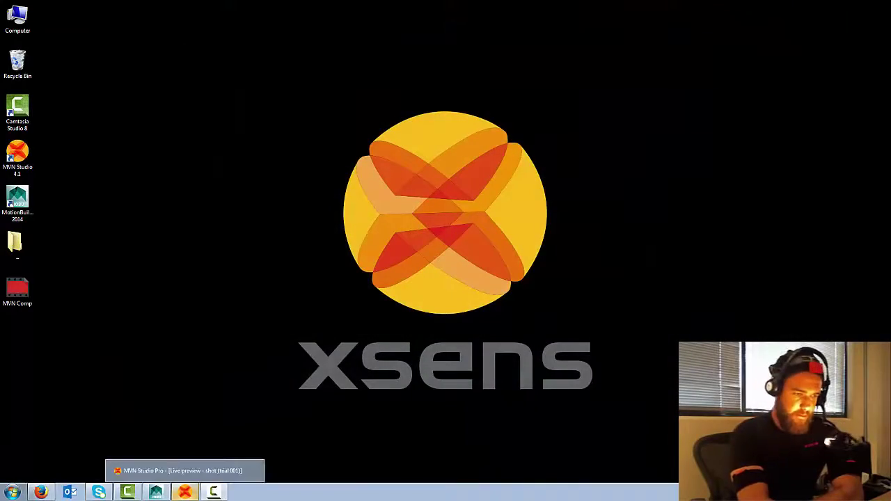
Check MVN Studio's Network streamer preferences: skip factor 0, destinations localhost and 192.168.1.127.
left_click(186, 493)
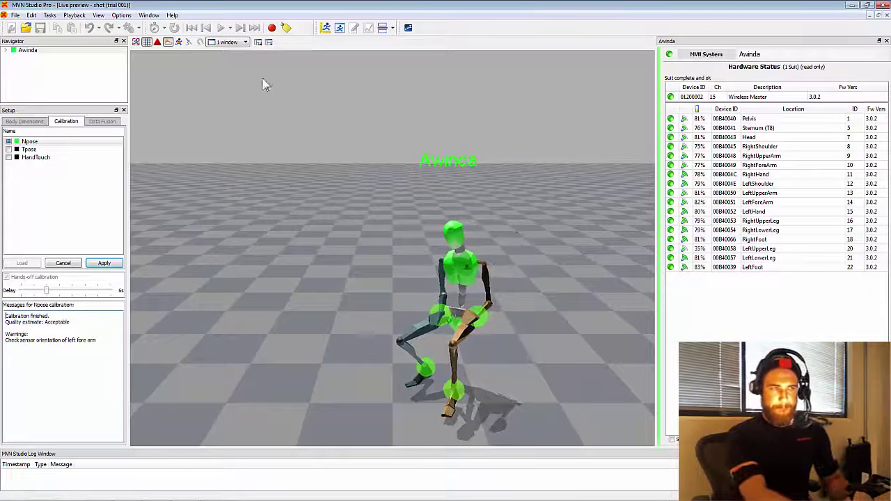
left_click(121, 15)
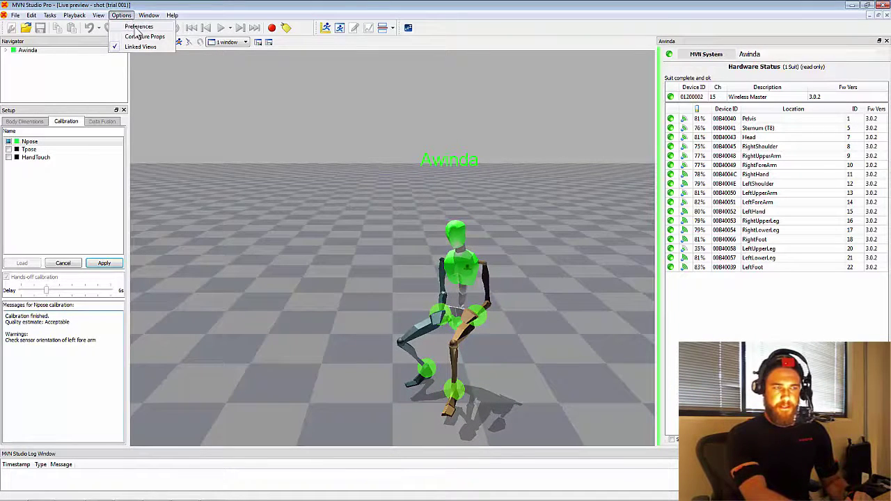
left_click(139, 26)
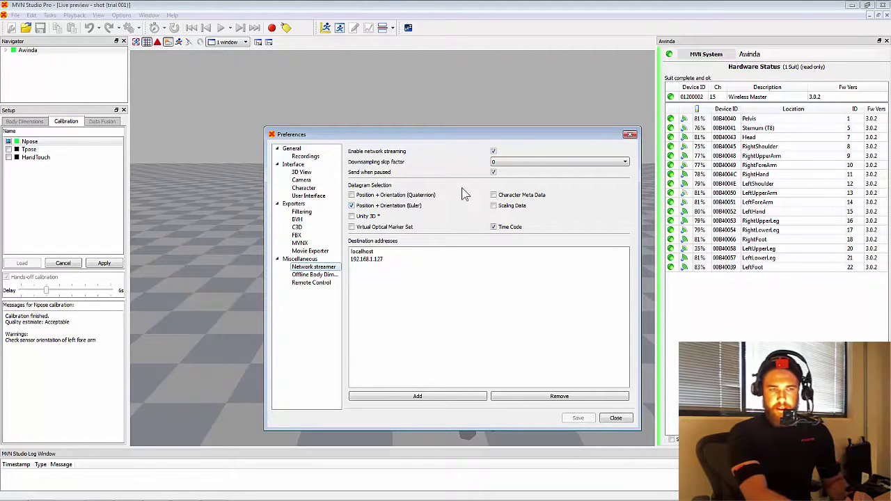
left_click(522, 166)
left_click(525, 166)
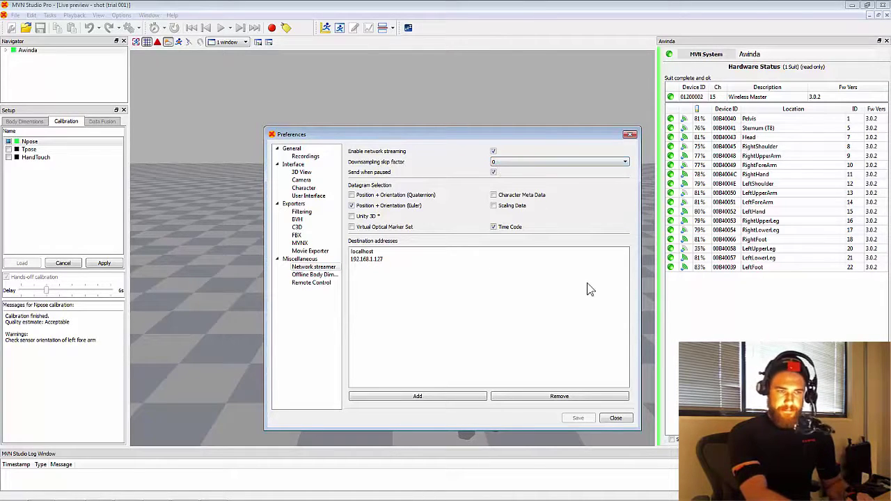
left_click(360, 261)
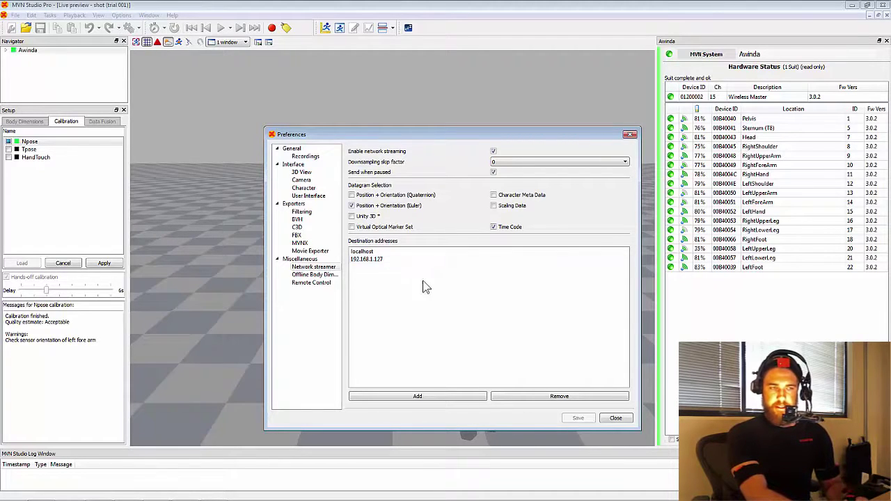
left_click(616, 418)
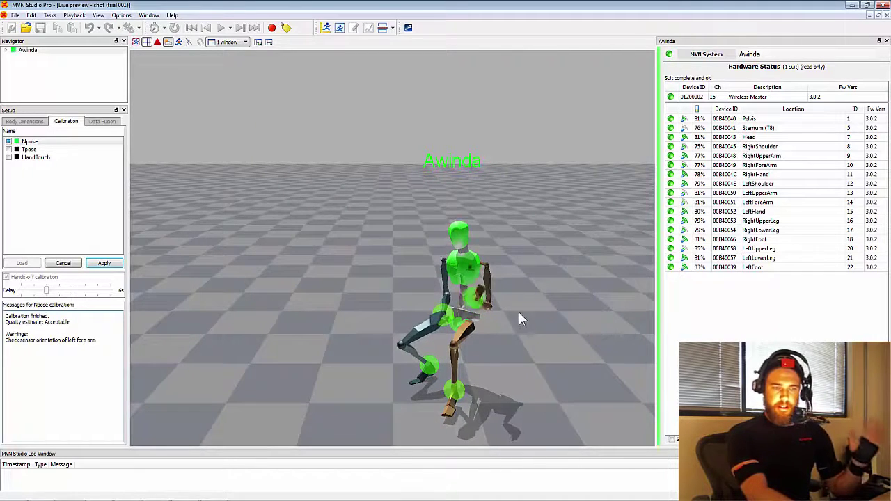
Open the Victor_Live_MoBu_Plugins scene file in MotionBuilder, accepting the default open options.
mouse_move(150, 494)
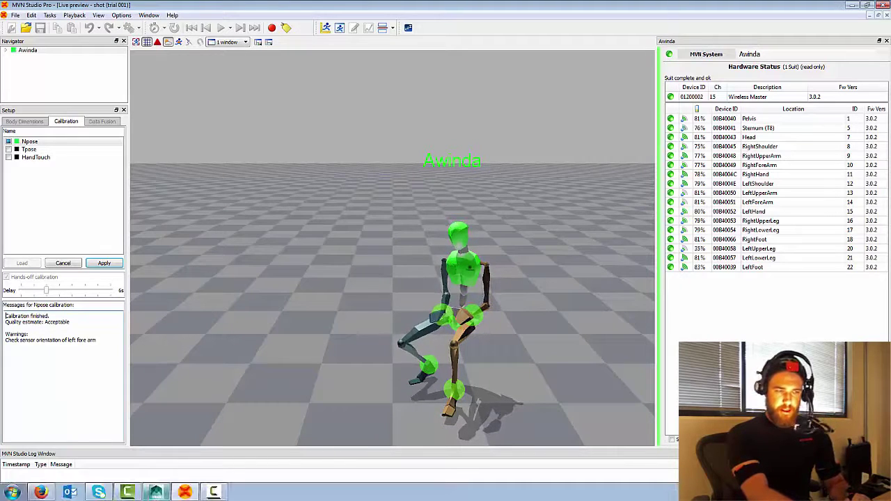
left_click(154, 492)
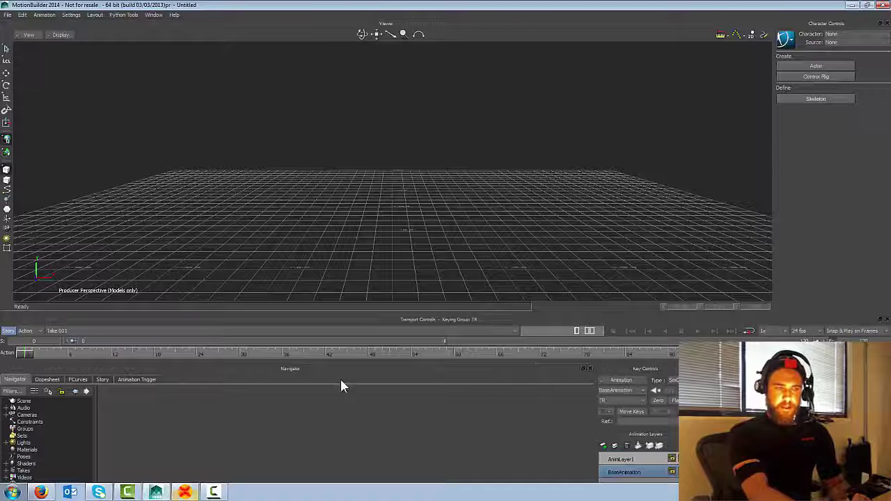
left_click(7, 15)
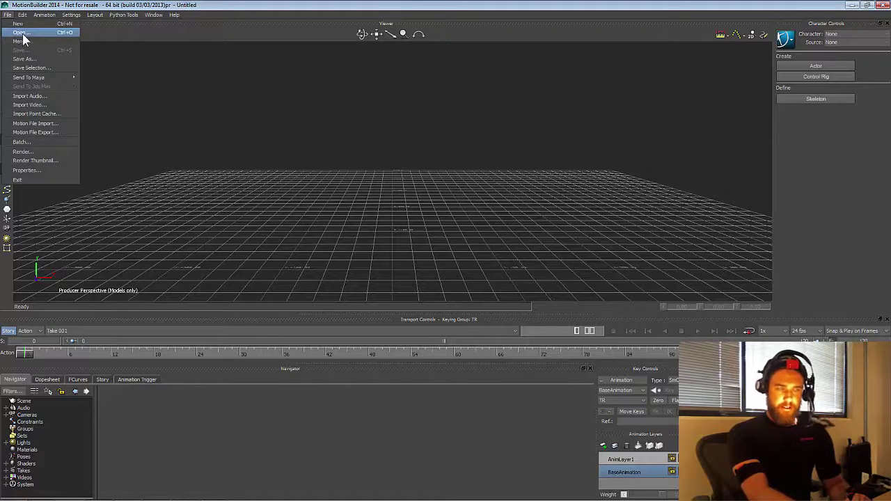
left_click(27, 33)
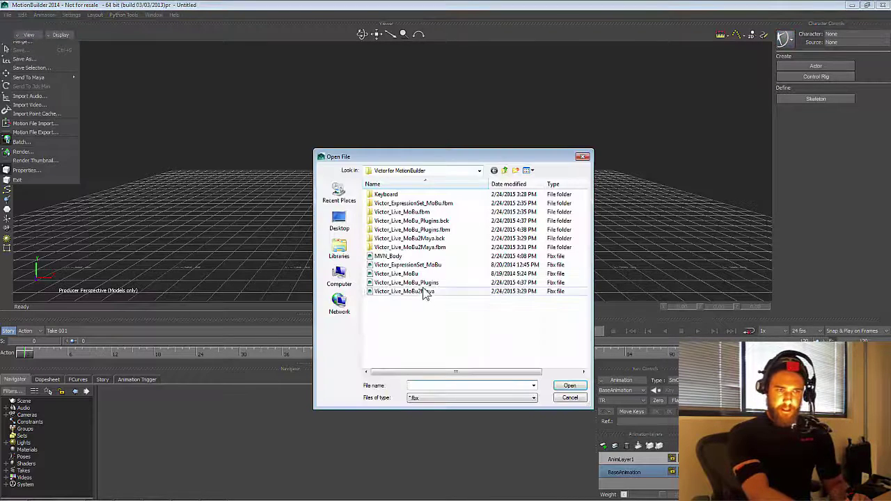
left_click(435, 283)
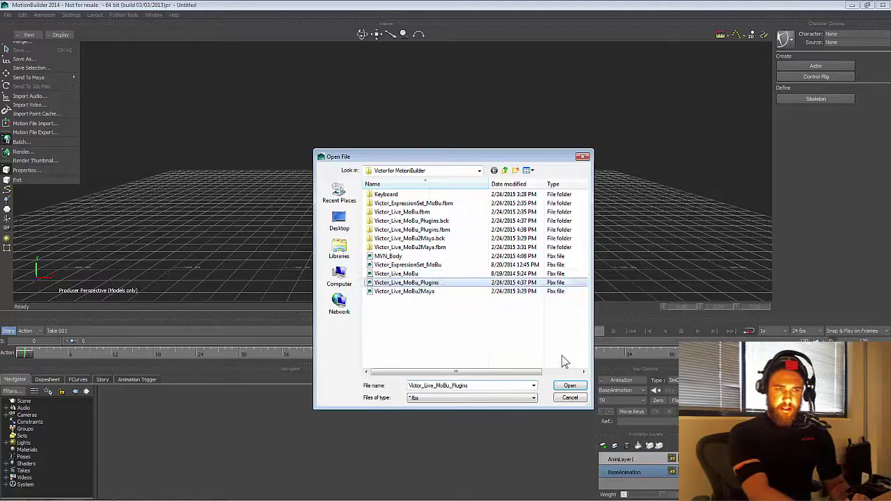
left_click(570, 386)
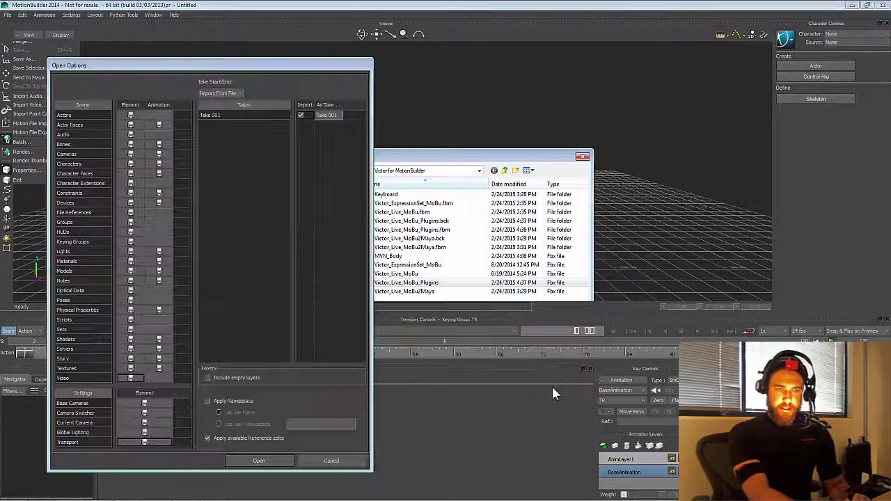
left_click(261, 461)
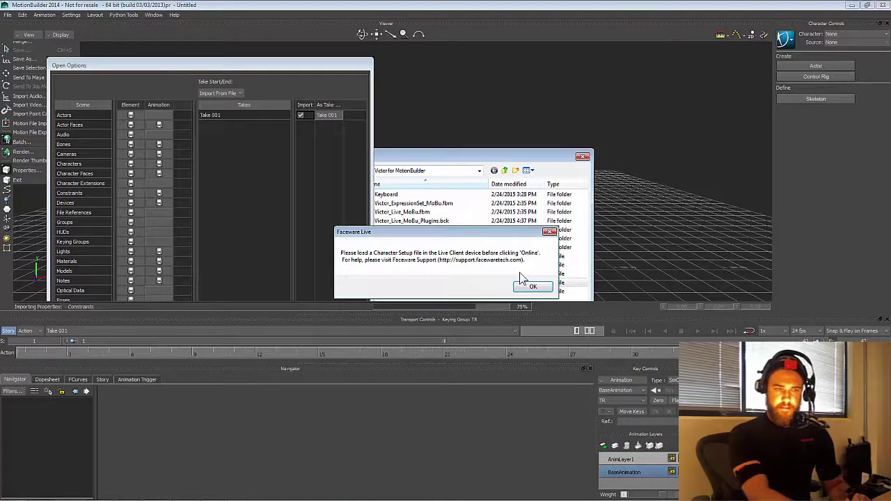
Dismiss the Faceware Live notice and switch the viewer to X-Ray display.
left_click(533, 286)
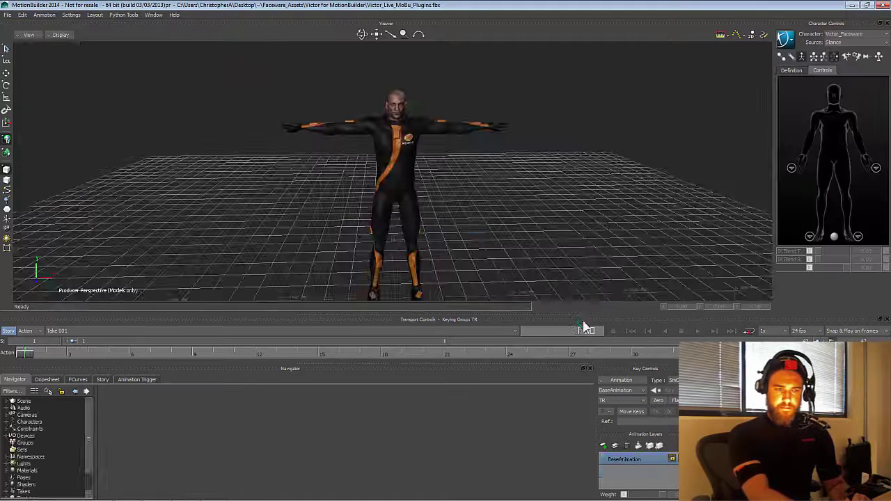
left_click(61, 34)
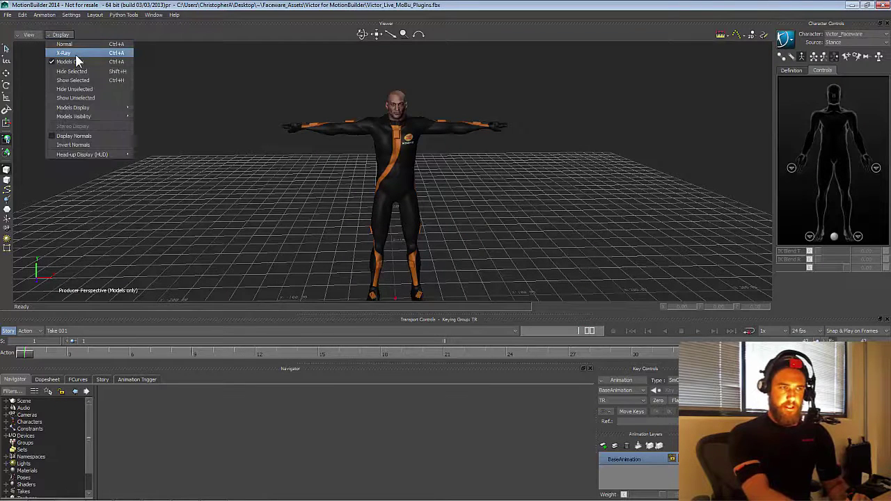
left_click(69, 56)
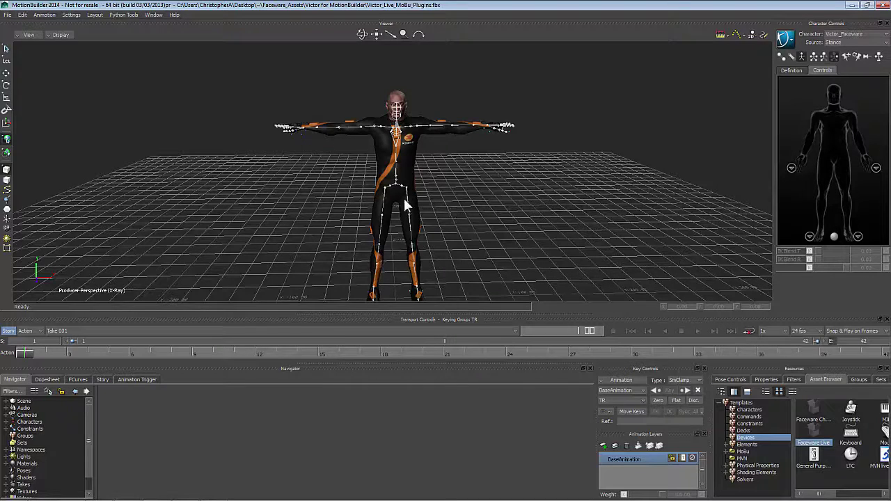
scroll(430, 193, "up", 5)
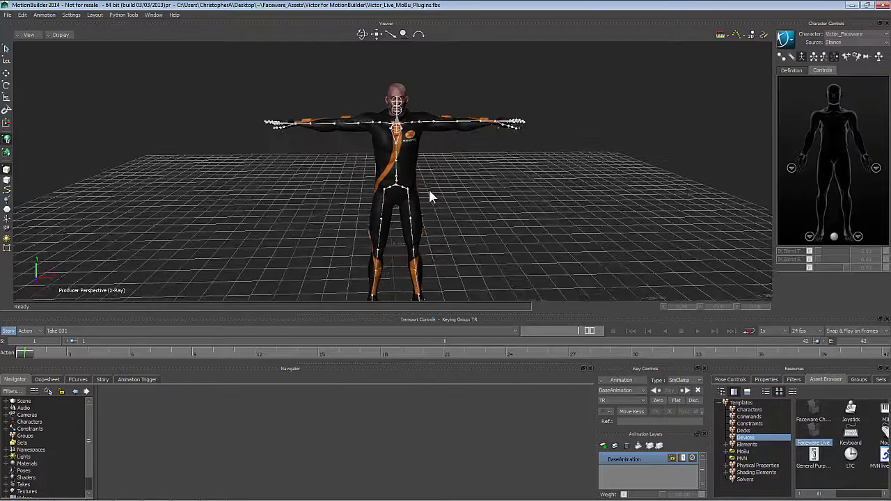
Select Victor's hip joint and confirm the Victor_Faceware characterization is valid in the Definition tab.
left_click(401, 193)
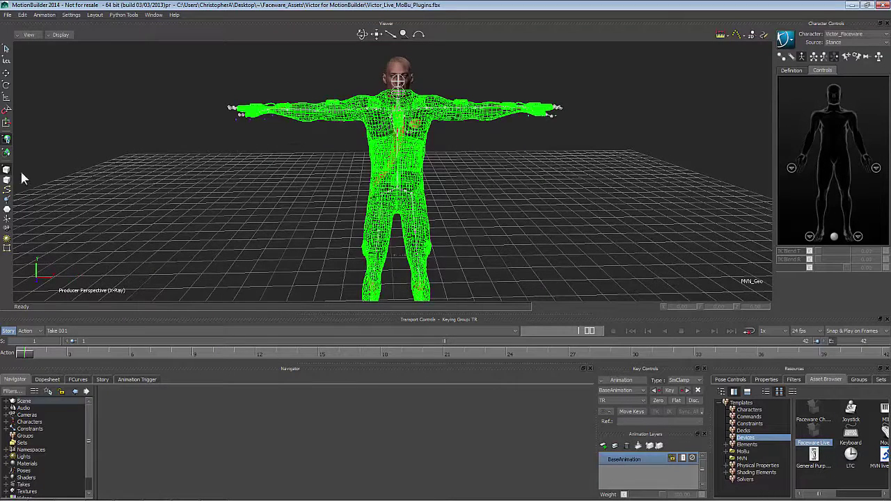
left_click(398, 194)
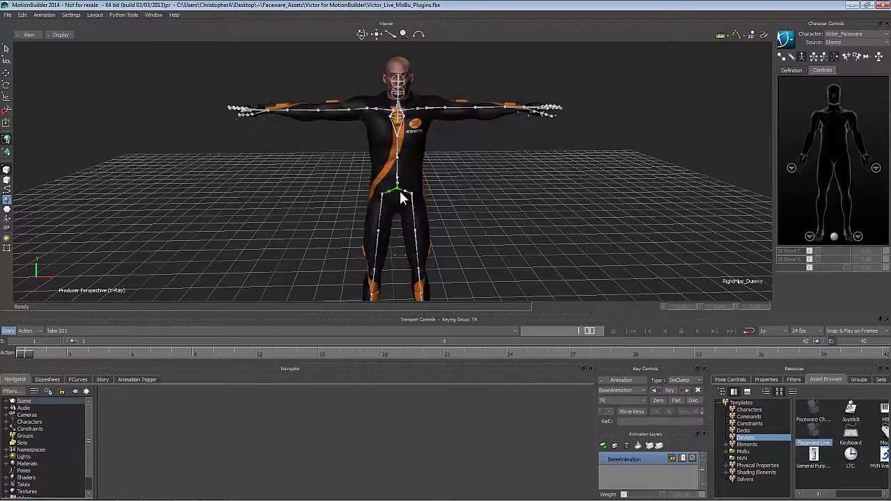
left_click(791, 70)
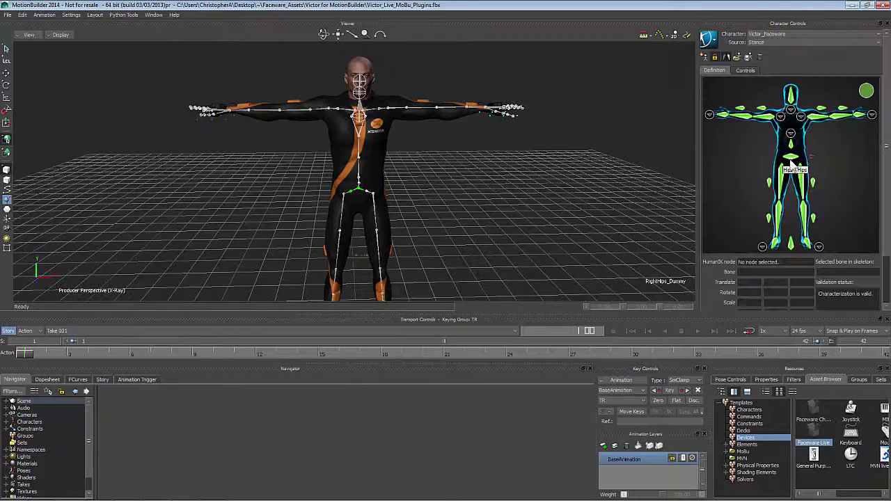
left_click(768, 34)
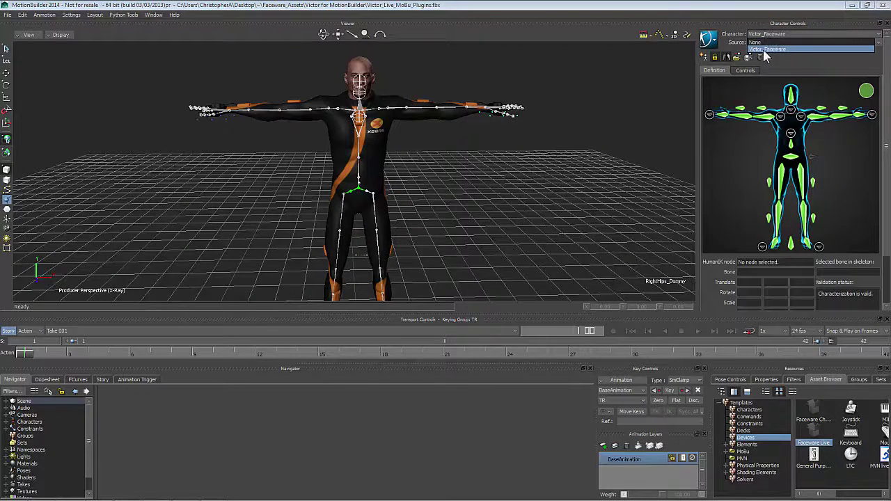
key("Return")
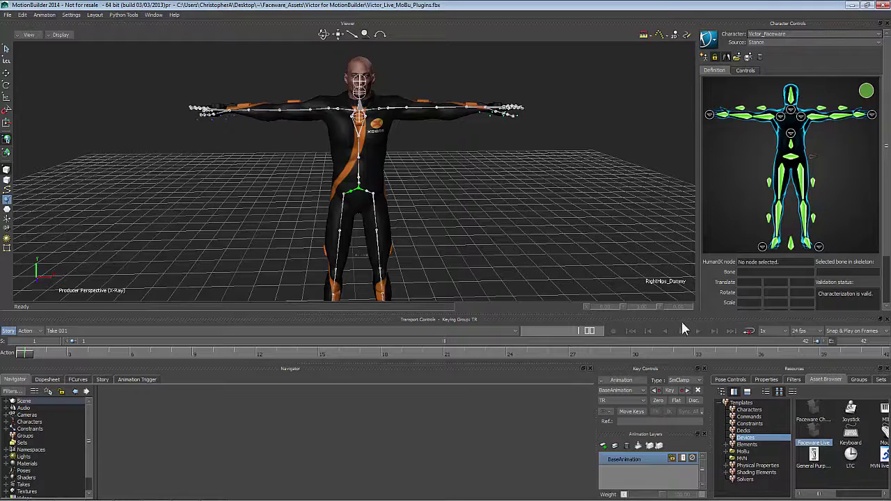
Drag the MVN live asset from Templates > MVN into the viewer and merge its Take 001.
left_click(742, 458)
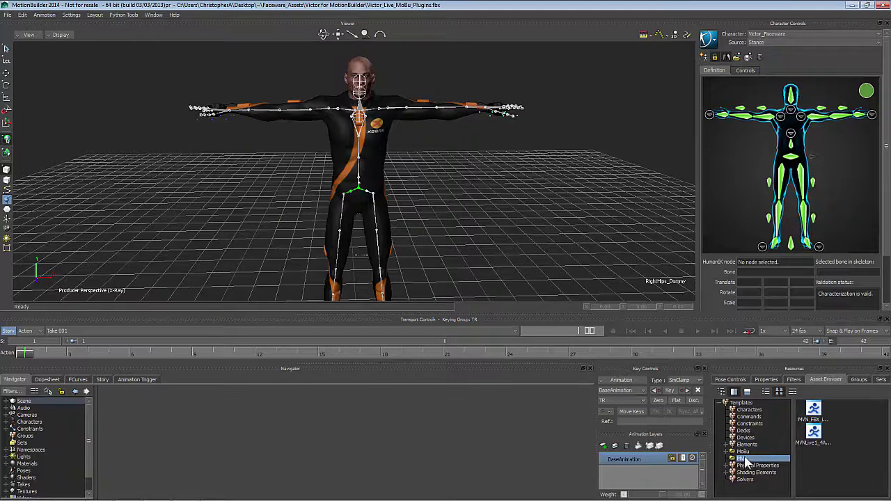
left_click(813, 439)
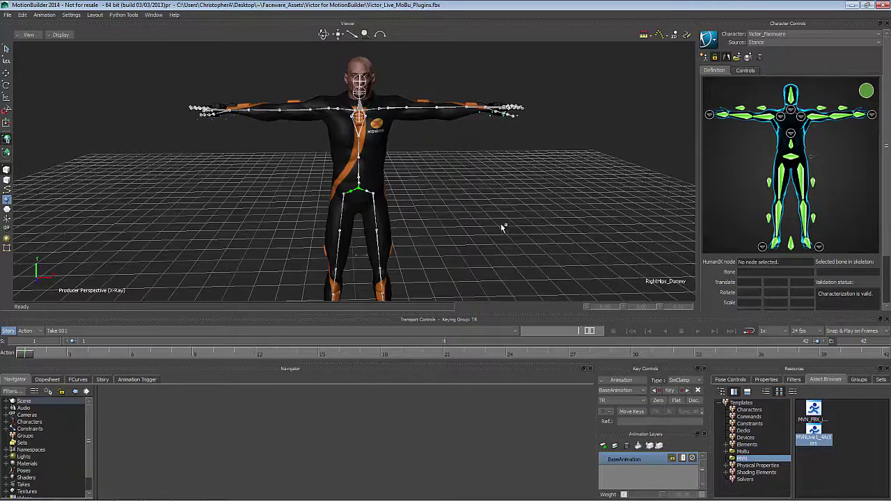
left_click_drag(465, 211, 463, 209)
mouse_move(474, 208)
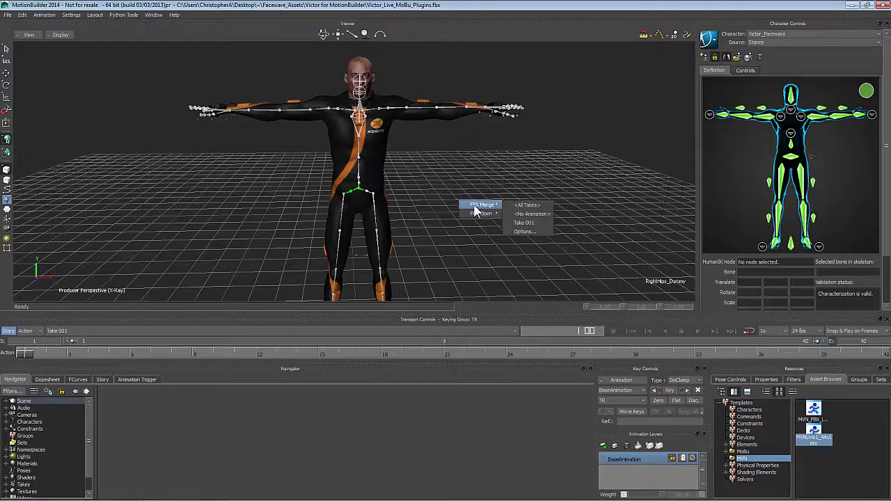
left_click(523, 222)
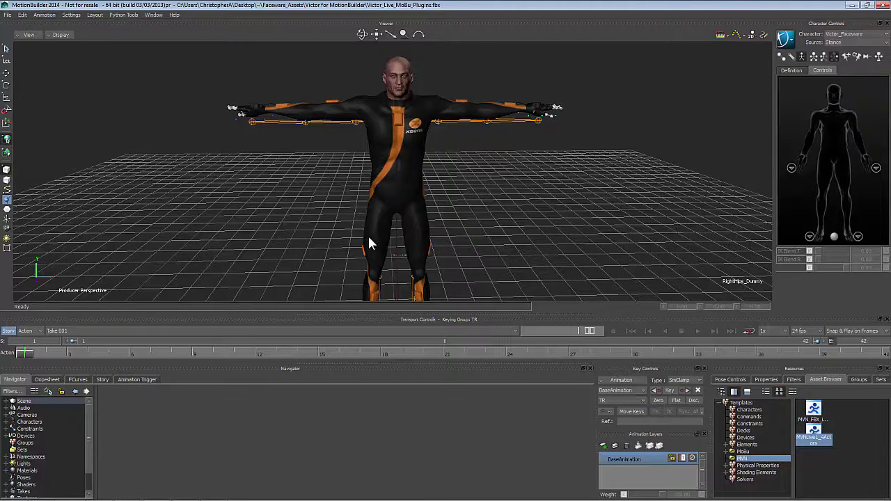
Bring MVN Studio Pro's live preview of the Awinda suit to the front.
left_click(184, 493)
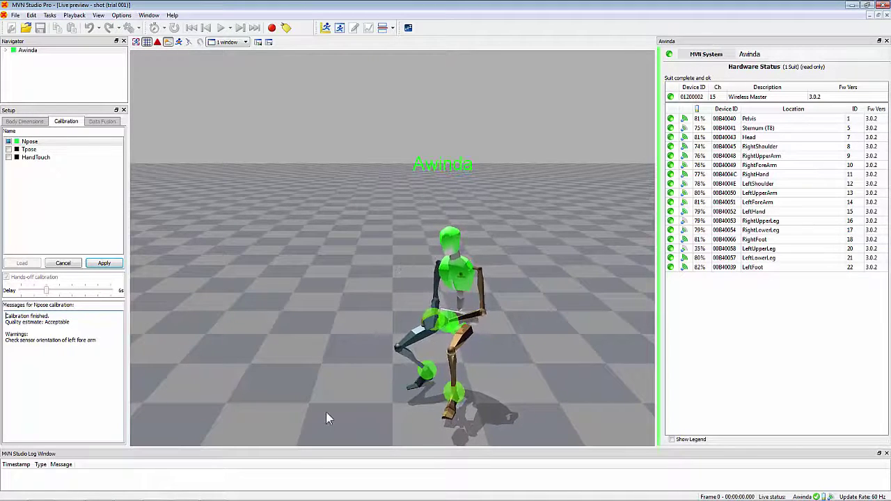
mouse_move(206, 496)
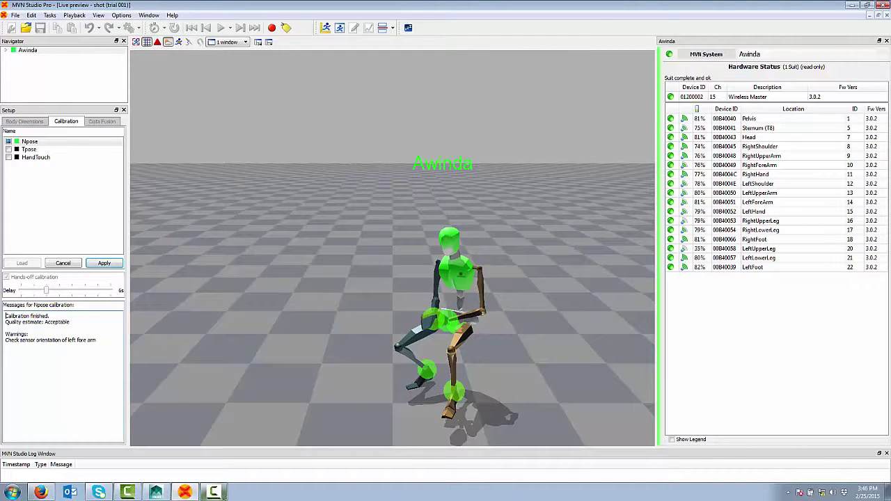
Set Victor_Faceware's character source to C1_MVNCharacter instead of Stance.
left_click(212, 493)
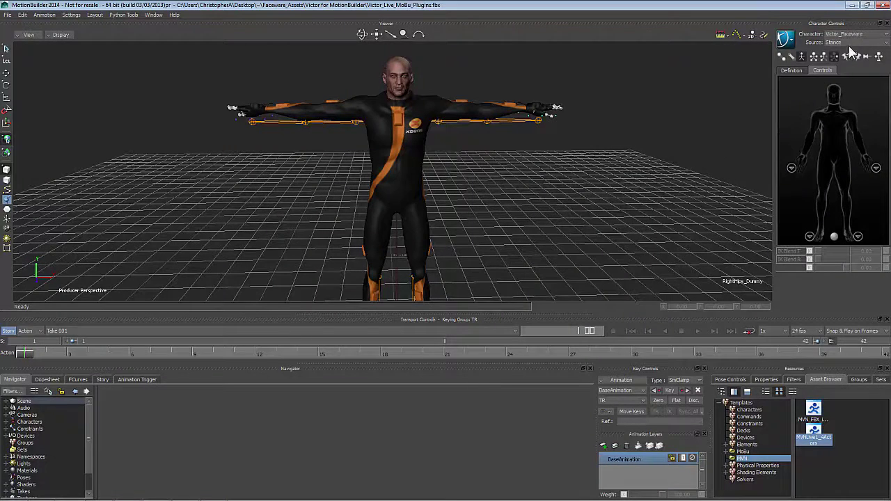
left_click(848, 43)
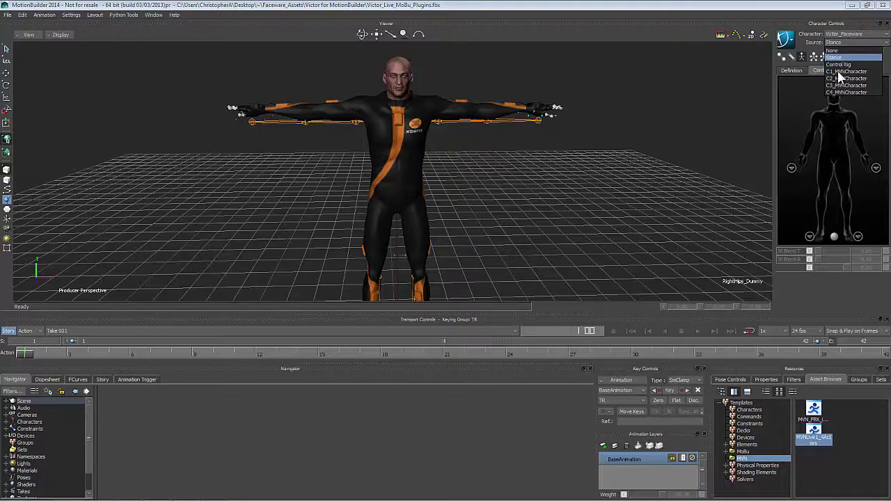
left_click(839, 71)
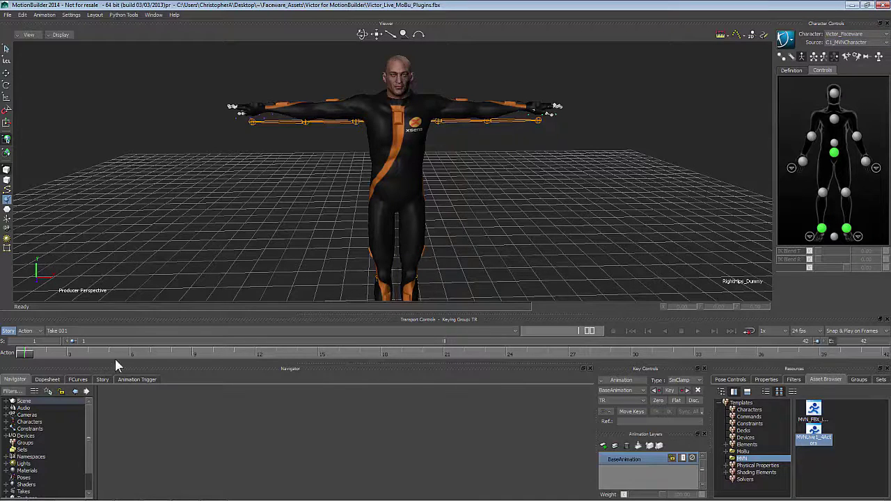
Put the MVN live plug-in device online, then bring up the Interaction Mode settings.
left_click(8, 437)
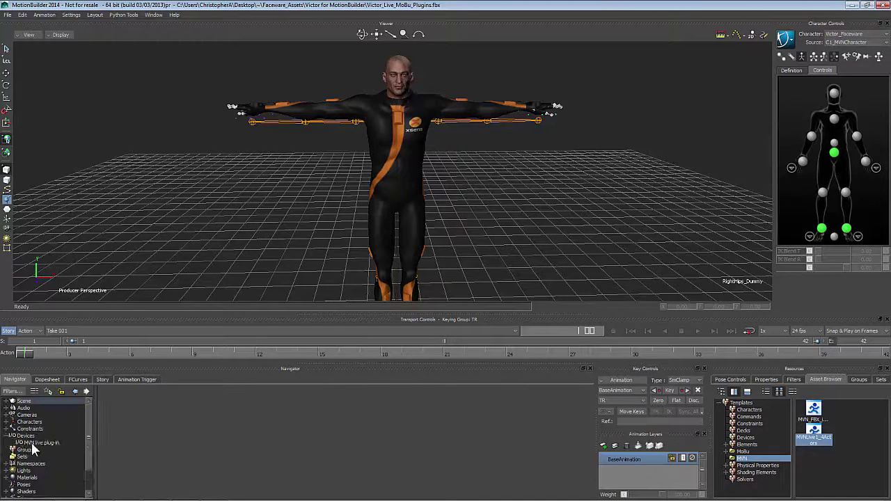
left_click(32, 444)
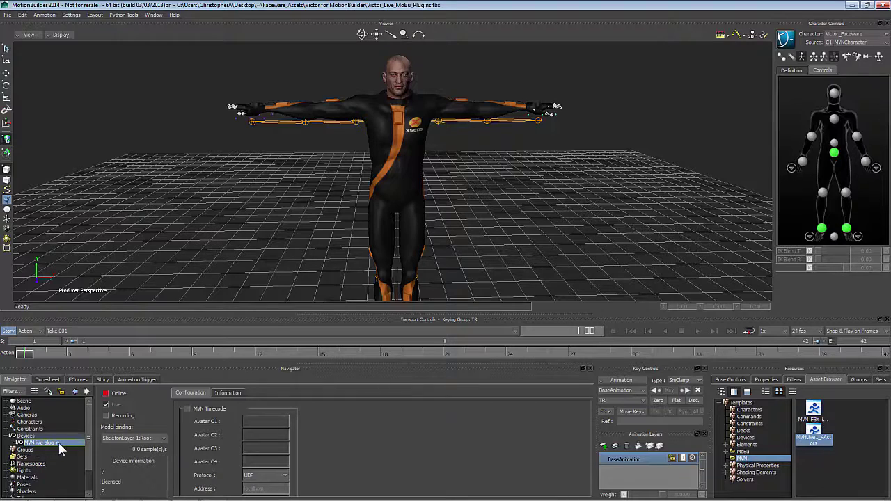
left_click(106, 394)
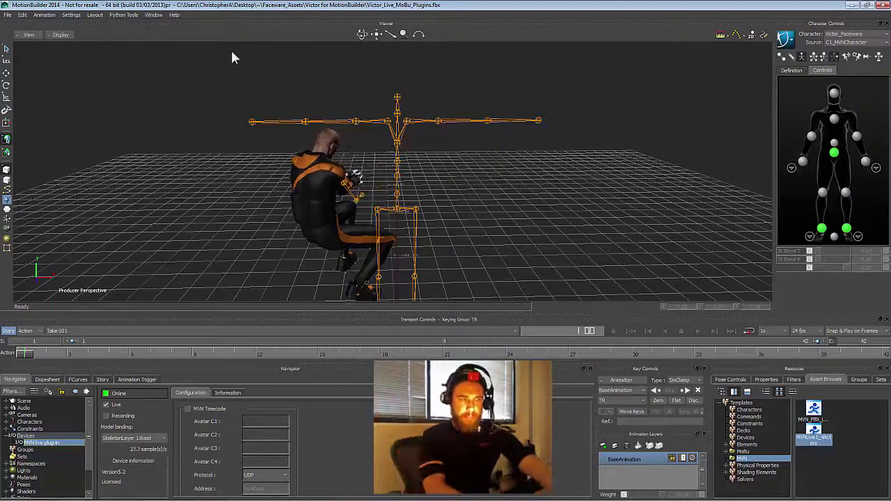
left_click(71, 15)
left_click(87, 33)
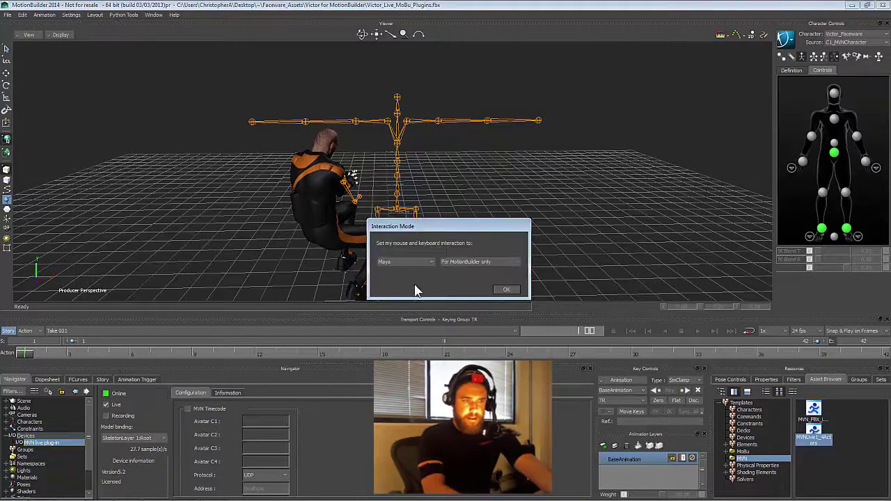
Keep Maya interaction mode, then frame and orbit around Victor's head before deselecting it.
left_click(514, 291)
left_click_drag(472, 241, 514, 252, "alt")
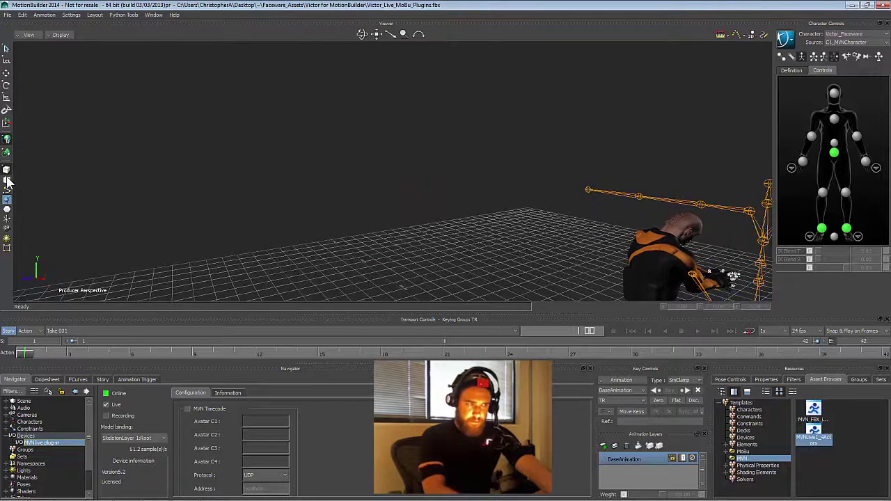
left_click(681, 221)
key("ctrl+a")
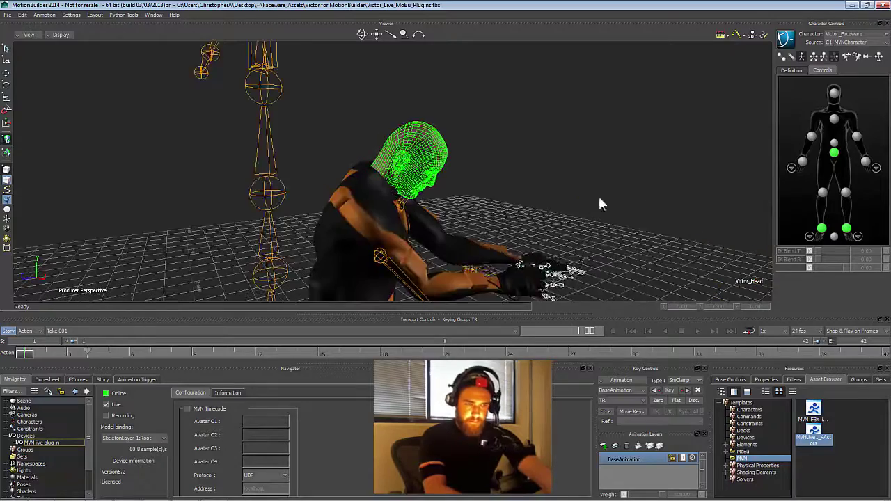
left_click_drag(551, 201, 511, 204)
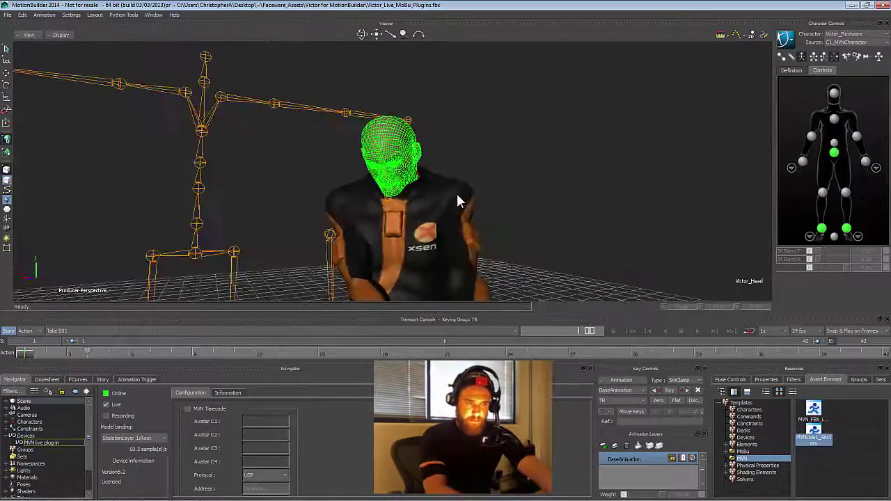
scroll(458, 200, "down", 3)
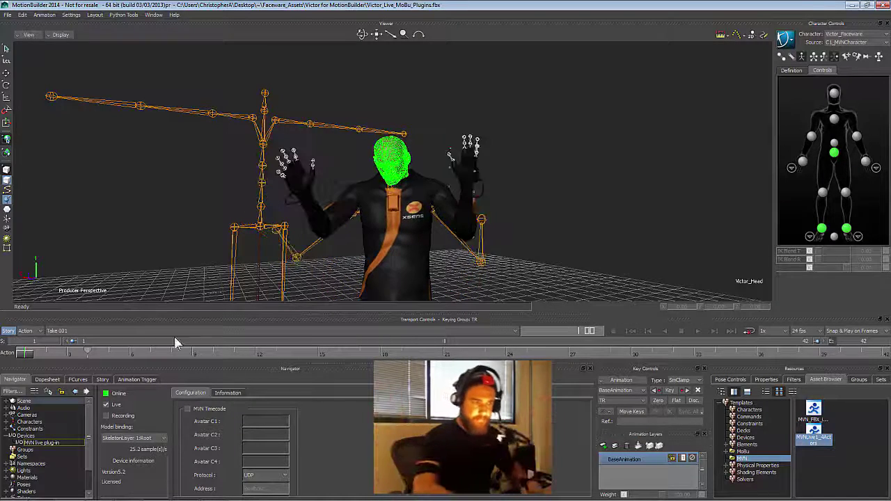
left_click(57, 401)
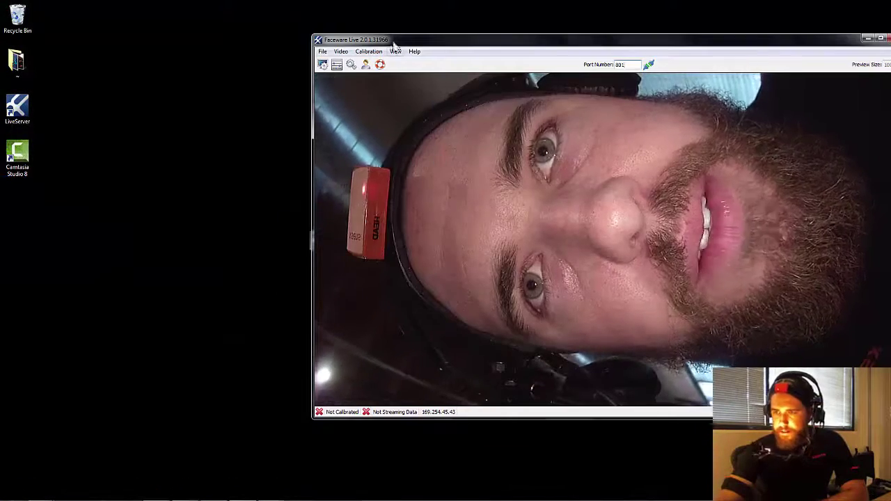
In Faceware Live Server Setup, keep Blackmagic WDM Capture as the video source.
left_click_drag(413, 44, 373, 22)
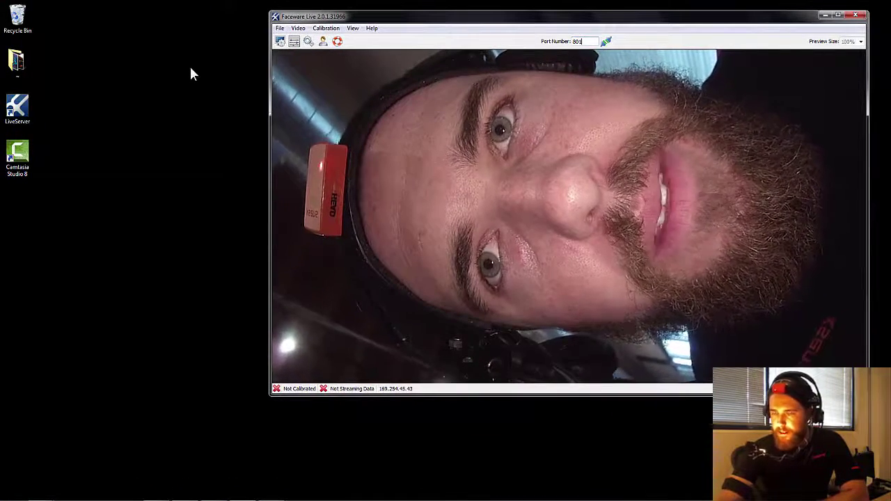
left_click(279, 42)
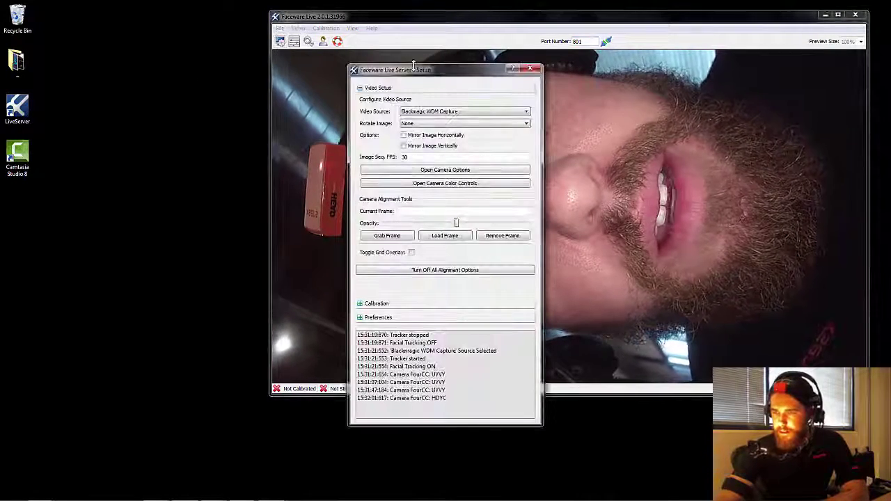
left_click_drag(413, 64, 124, 57)
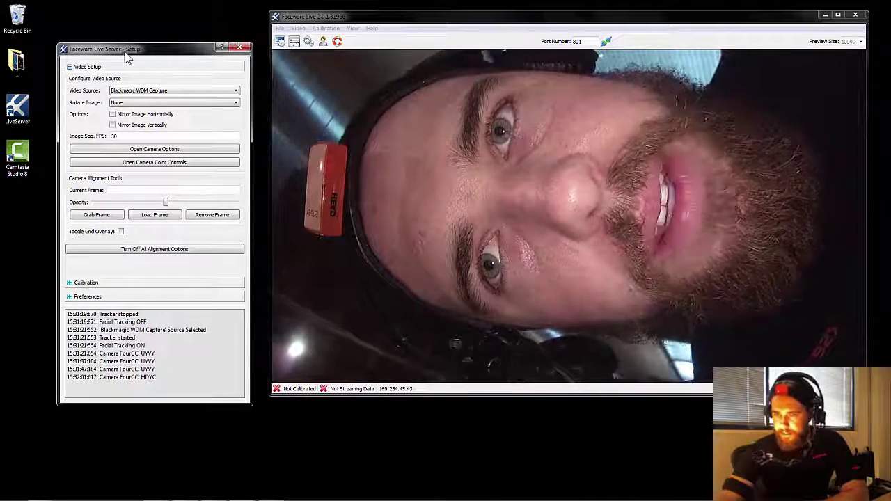
left_click(159, 91)
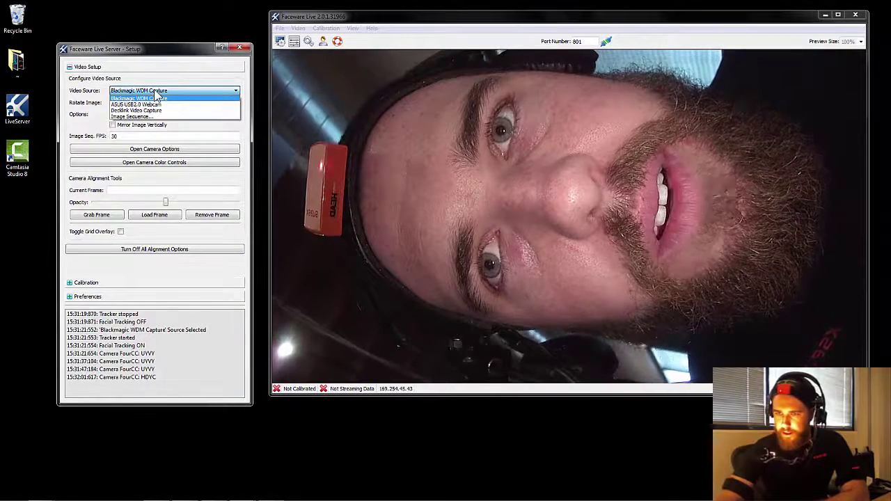
left_click(156, 93)
Set Rotate Image to 270 so the face appears upright.
key("Tab")
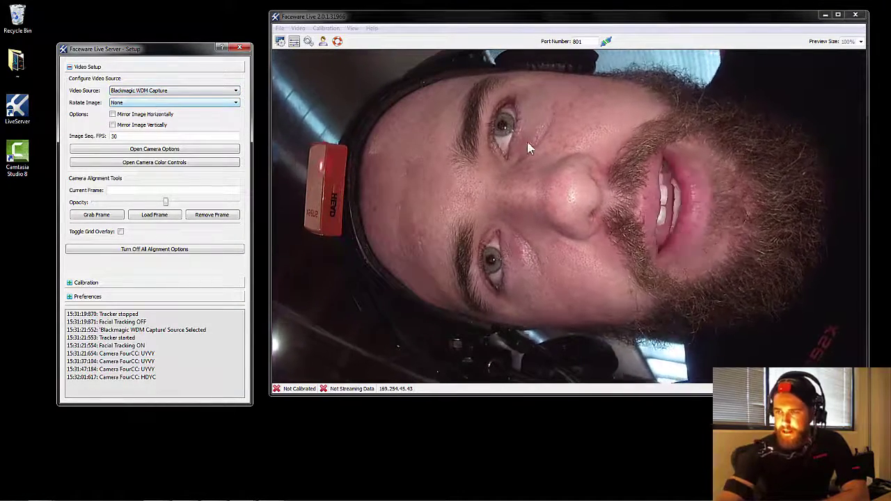
left_click(490, 172)
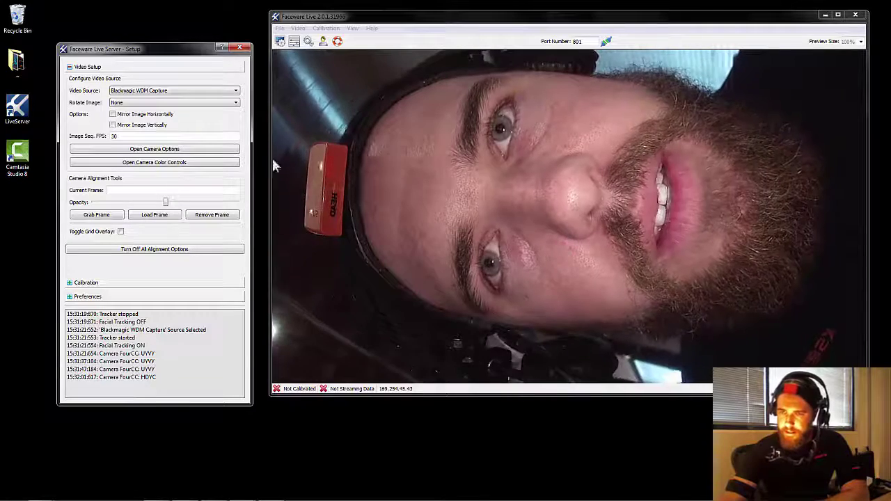
left_click(195, 102)
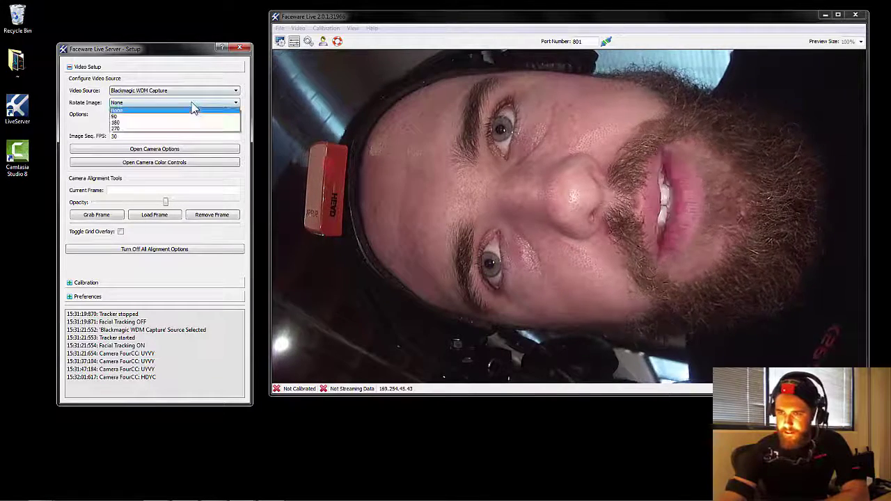
left_click(168, 129)
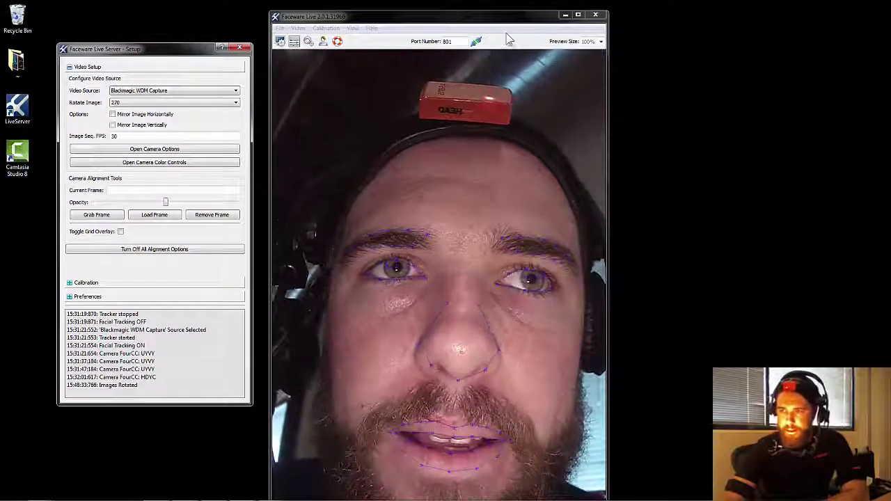
Fit the Faceware Live window to the camera feed and show the Calibration settings in Setup.
left_click_drag(508, 16, 551, 16)
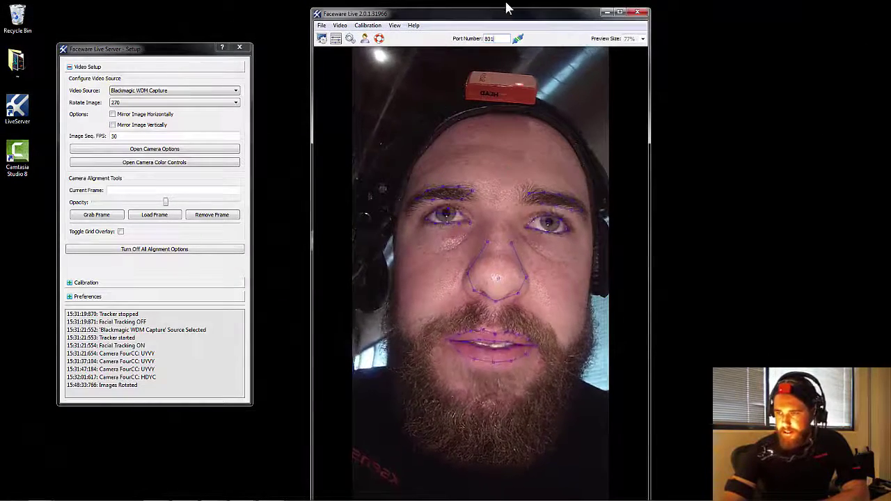
left_click_drag(503, 9, 514, 42)
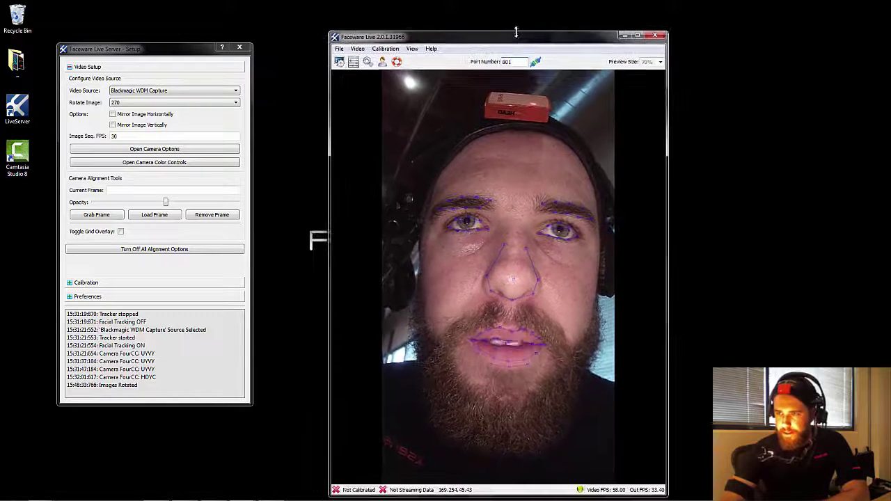
left_click(357, 65)
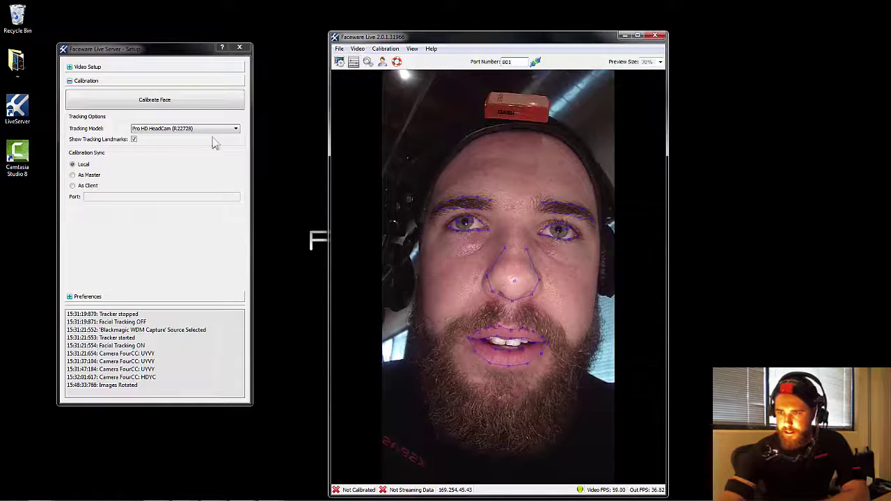
left_click(110, 82)
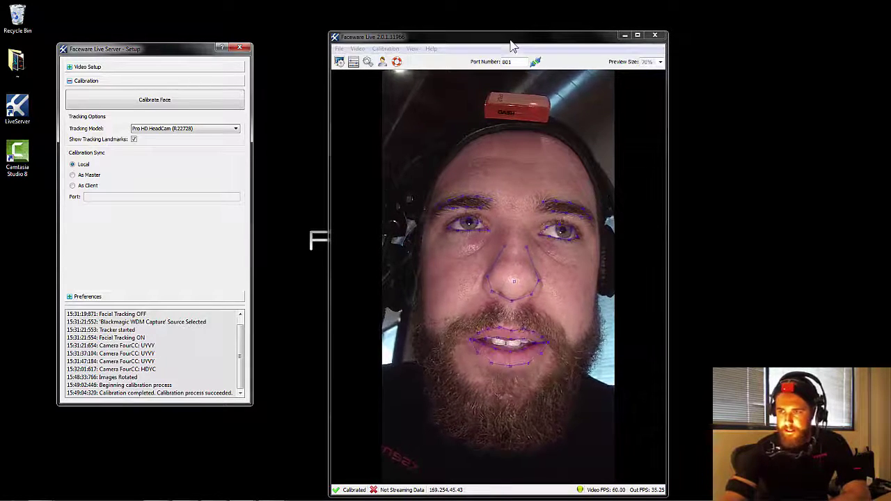
Move the Faceware Live window aside, confirm port 801, and start streaming the facial data.
left_click_drag(510, 41, 528, 32)
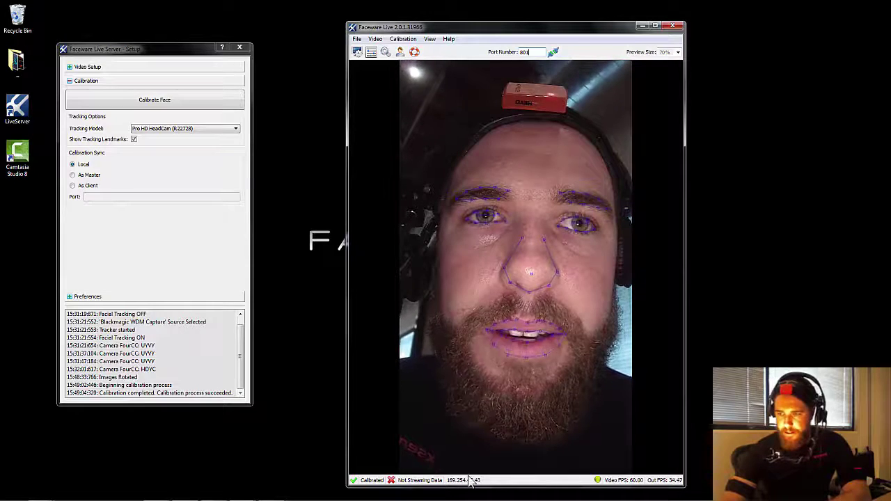
left_click(527, 52)
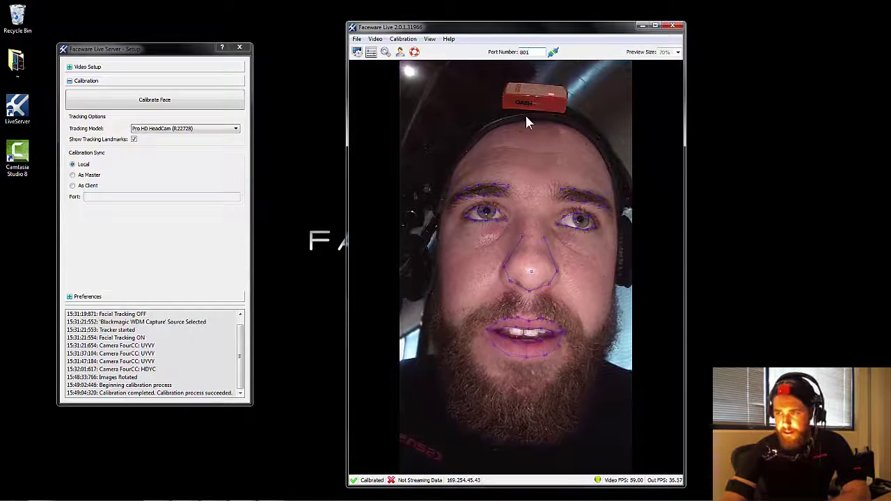
left_click(528, 52)
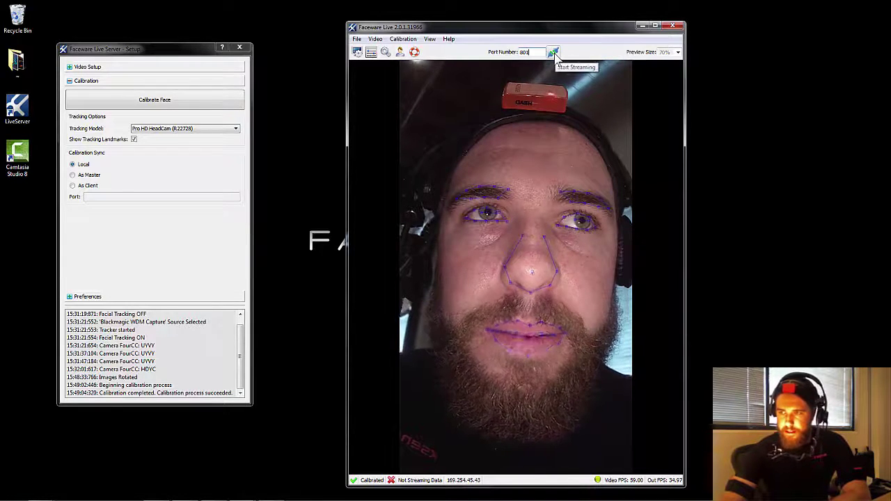
left_click(553, 54)
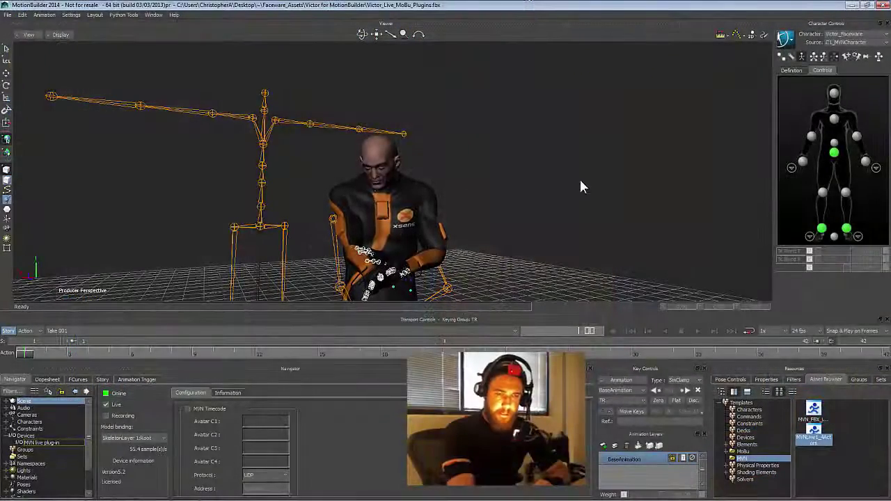
List the available device types in the Asset Browser's Devices folder.
left_click(745, 438)
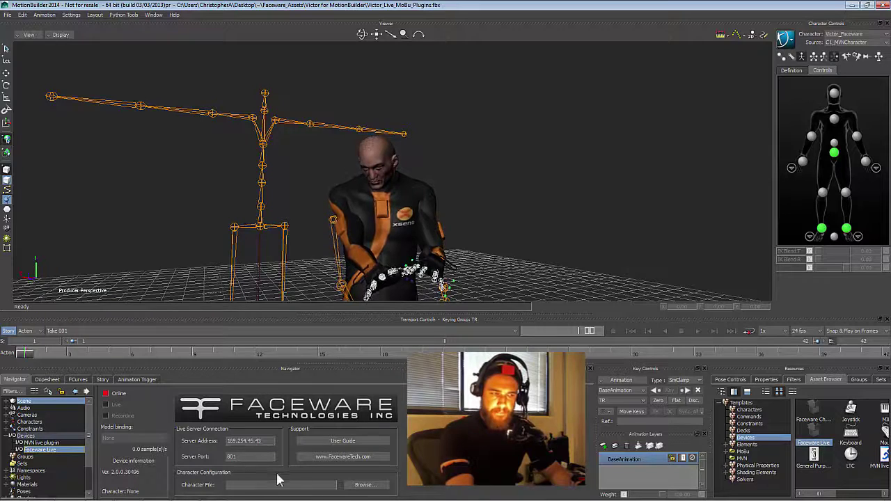
Set the Faceware device's Character File to Victor_Live2.0_ExpressionSet.
left_click(353, 486)
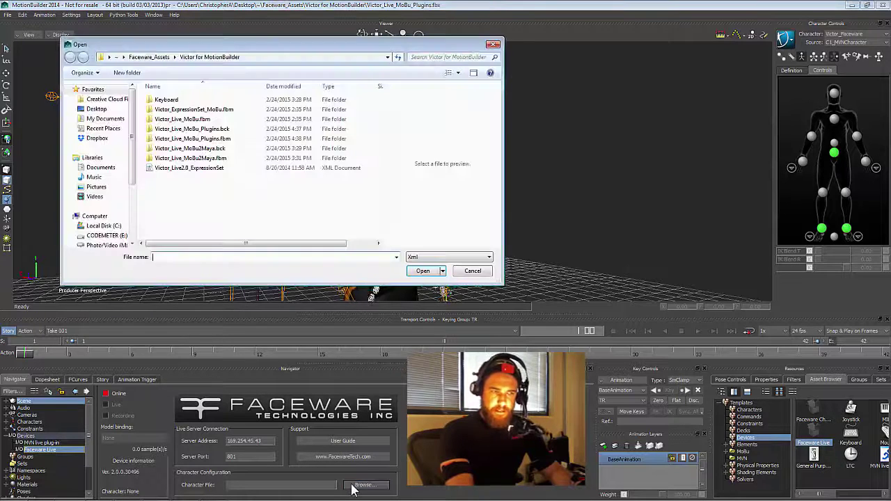
left_click(236, 174)
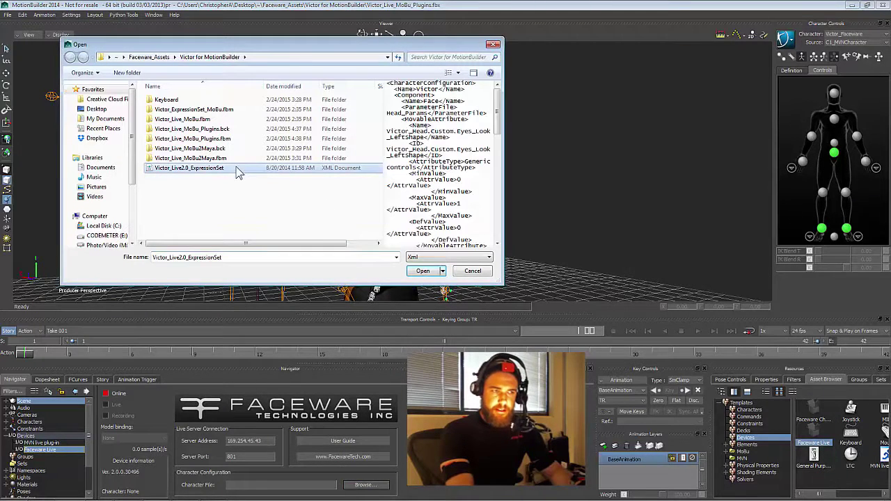
left_click(422, 271)
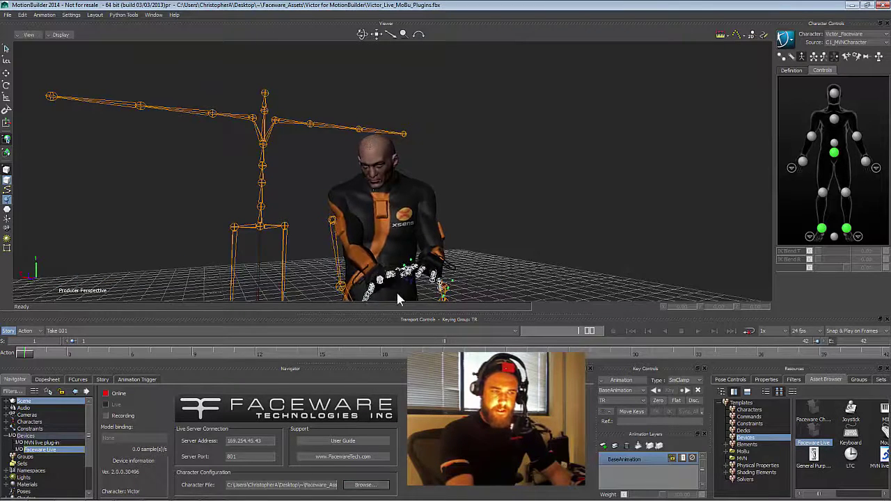
Select Victor's head, frame the view on it, then clear the selection.
left_click(375, 147)
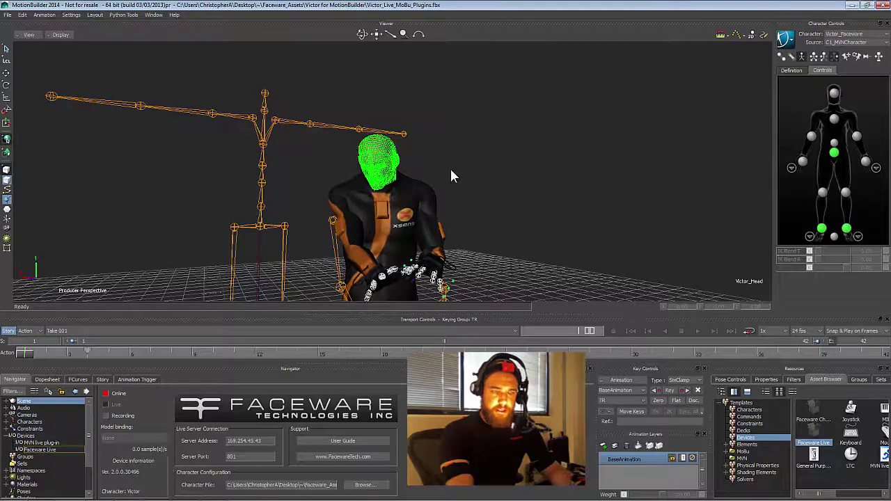
key("a")
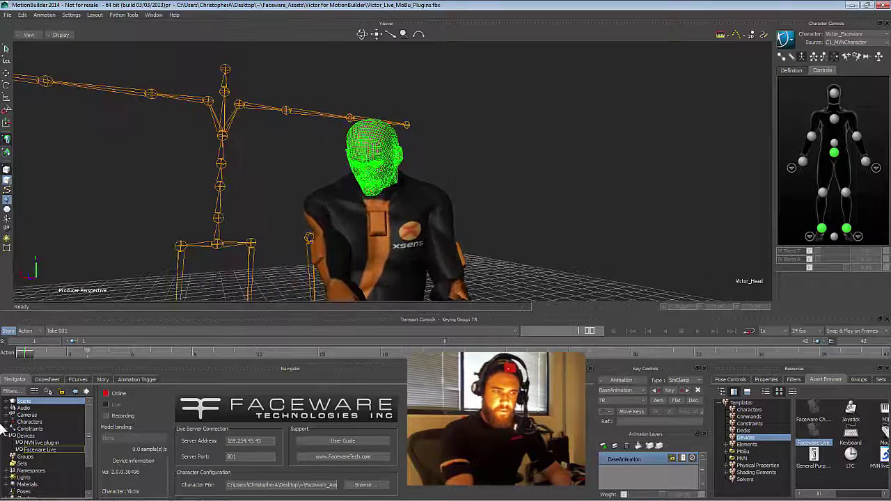
left_click(29, 402)
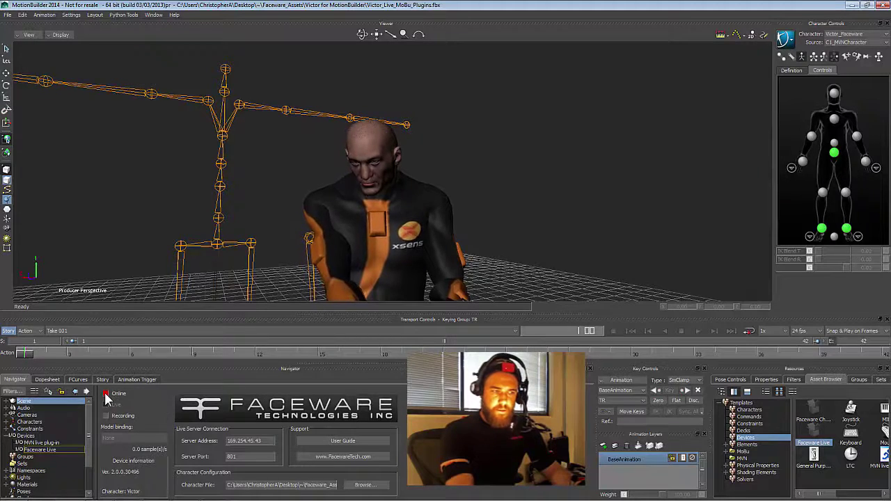